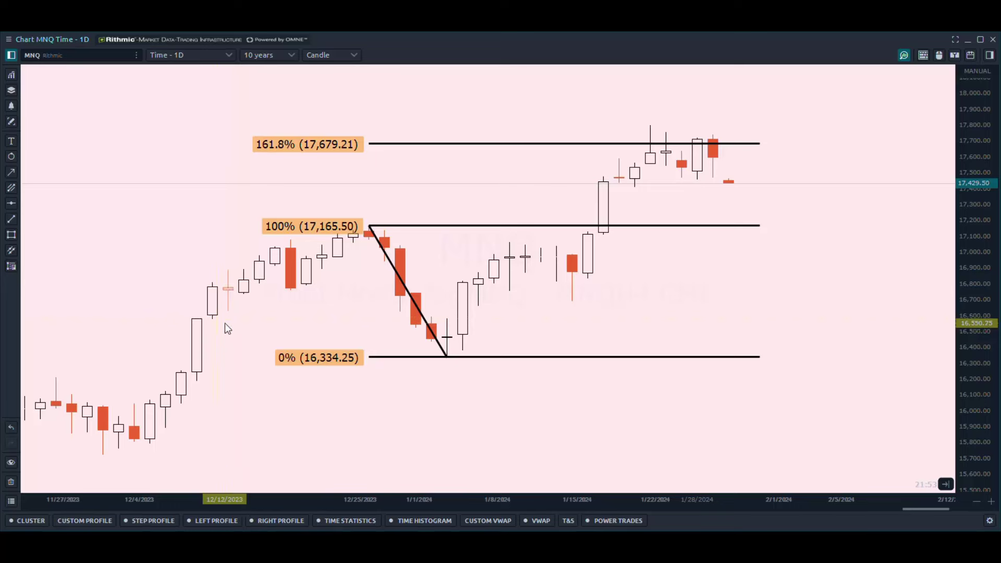
Step: Draw an arrow pointing from the recent Fibonacci extension back toward the earlier price history
left_click_drag(153, 312, 288, 323)
scroll(288, 318, "down", 5)
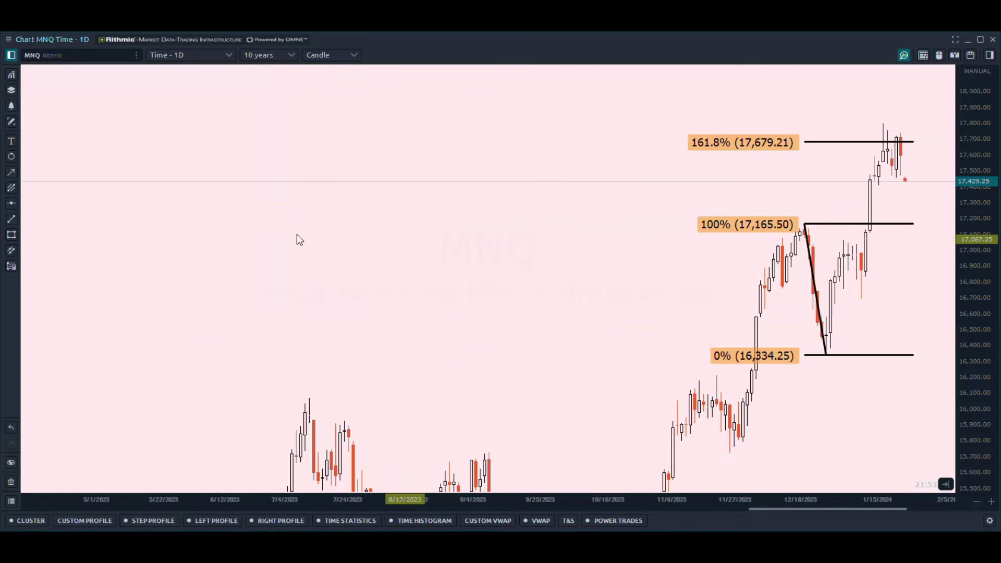
left_click(10, 174)
mouse_move(696, 274)
left_mouse_down()
mouse_move(376, 255)
mouse_move(190, 301)
left_mouse_up()
scroll(465, 373, "down", 3)
scroll(524, 369, "down", 3)
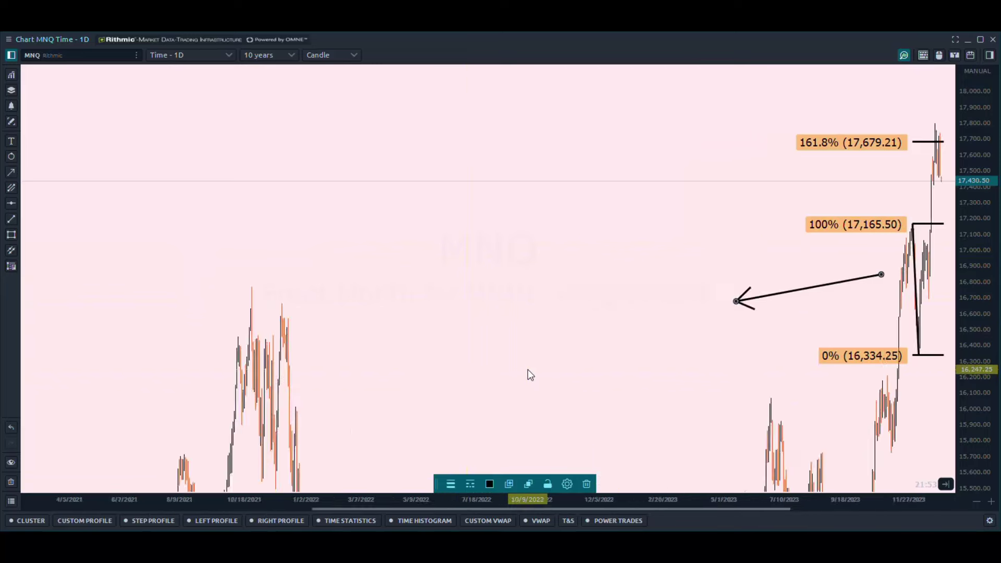
Step: Move the arrow so it points at the late-2021 price peaks, and delete it
scroll(631, 359, "down", 4)
mouse_move(970, 243)
left_mouse_down()
mouse_move(965, 355)
mouse_move(879, 396)
mouse_move(878, 384)
left_mouse_up()
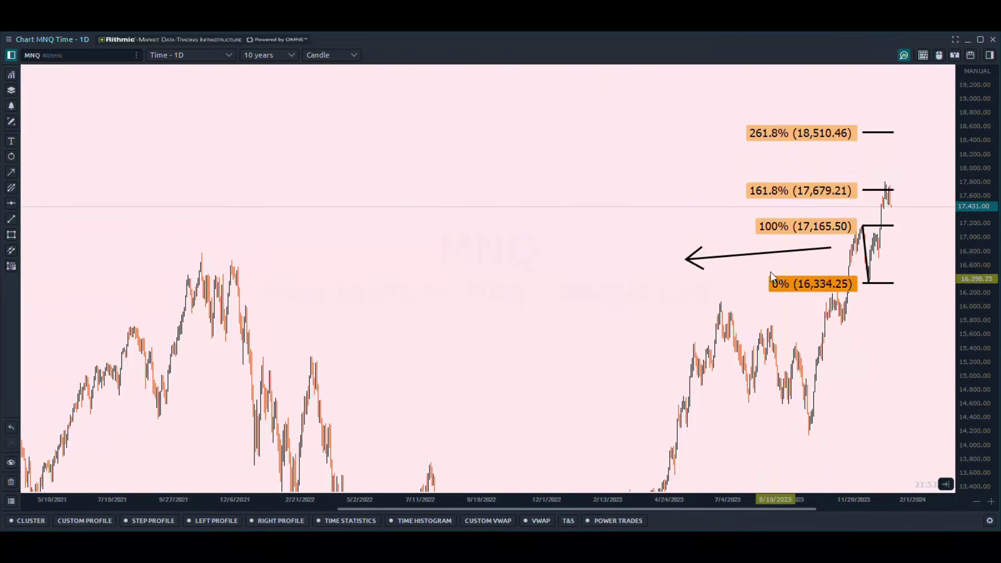
mouse_move(745, 257)
left_mouse_down()
mouse_move(270, 253)
mouse_move(296, 267)
left_mouse_up()
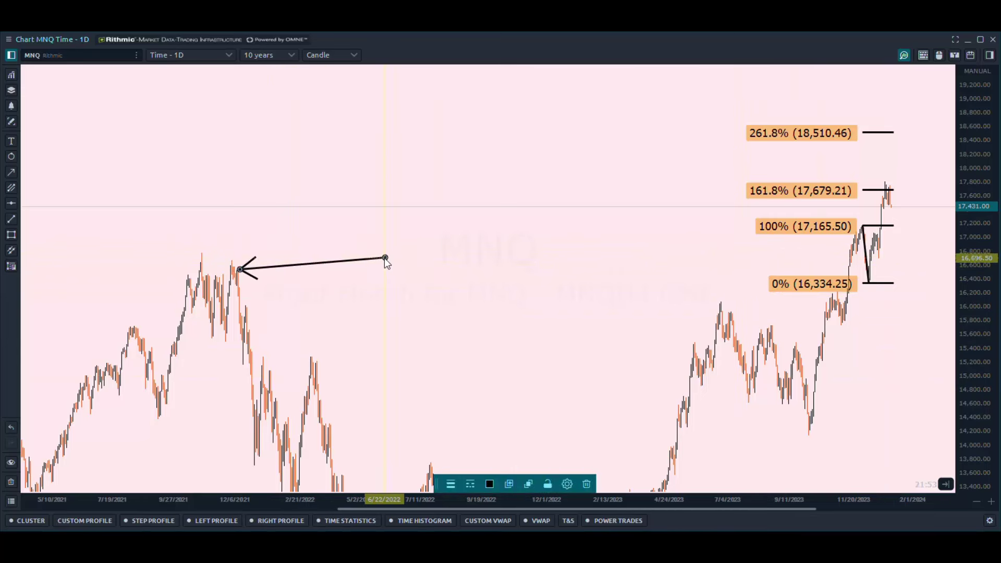
key("Delete")
Step: Draw a rectangle from the late-2021 highs to about 3/13/2023 to mark the resistance zone, and delete it
left_click(11, 235)
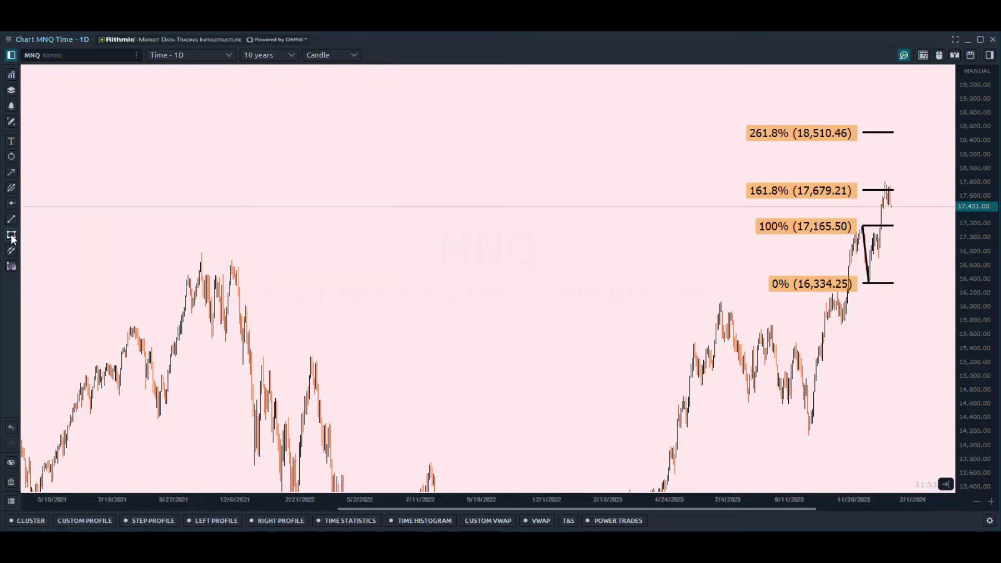
mouse_move(202, 253)
left_mouse_down()
mouse_move(293, 274)
mouse_move(781, 296)
mouse_move(916, 282)
mouse_move(928, 264)
mouse_move(633, 256)
mouse_move(609, 274)
left_mouse_up()
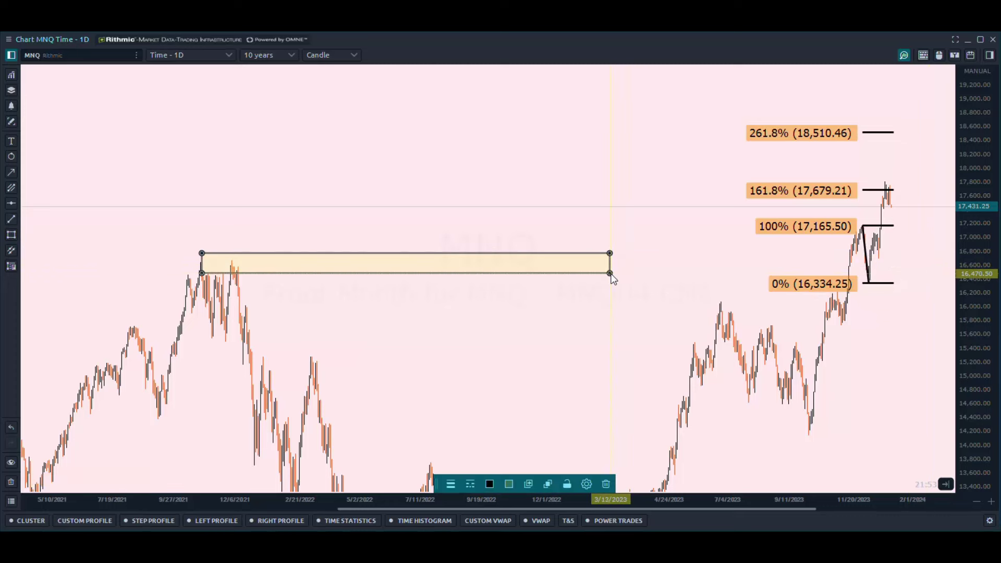
key("Delete")
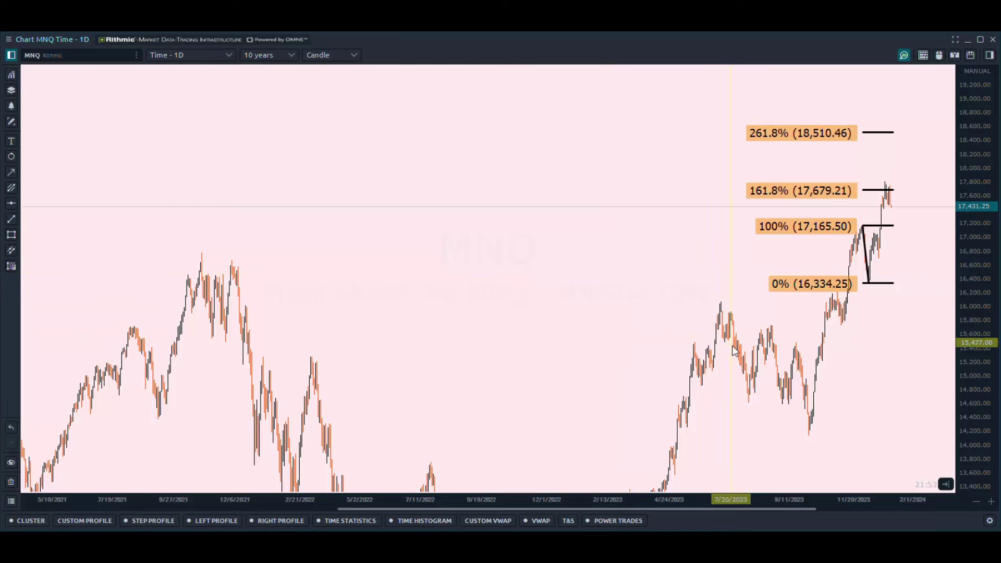
Step: Examine the December 2023 to January 2024 price swing against the 0%, 100% and 161.8% Fibonacci levels
scroll(732, 346, "up", 5)
scroll(697, 349, "up", 3)
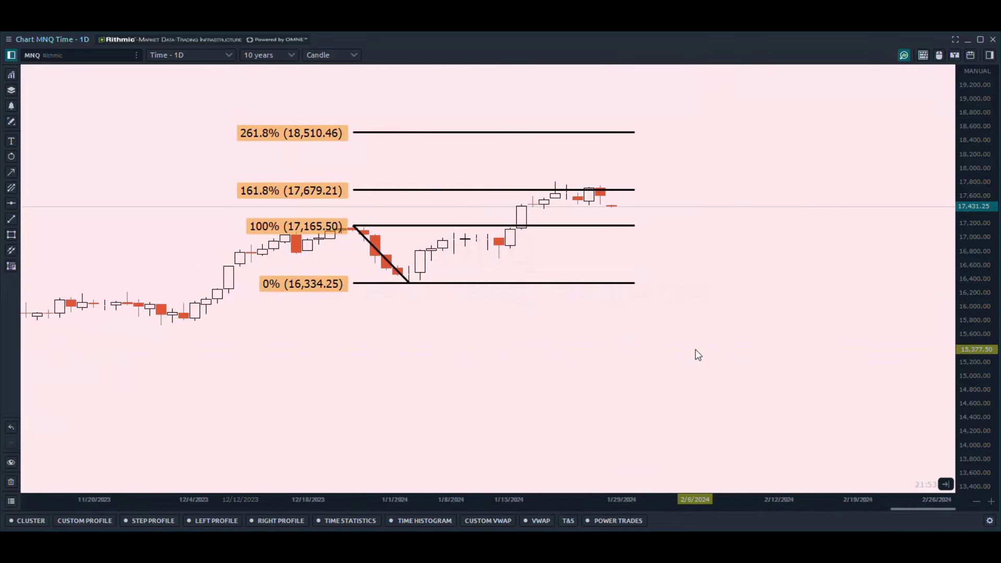
left_click_drag(980, 410, 979, 375)
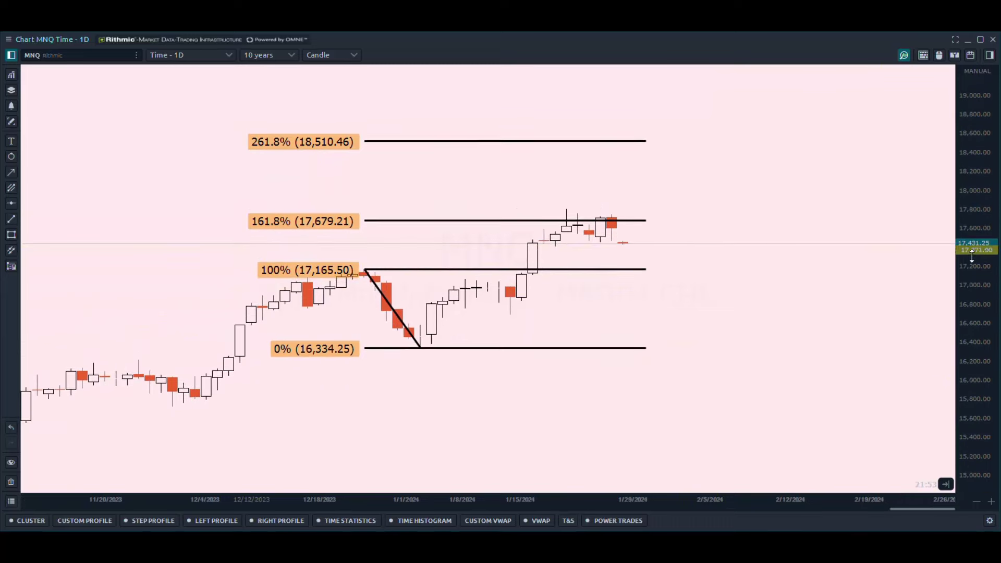
left_click_drag(765, 316, 797, 336)
left_click_drag(978, 292, 978, 250)
left_click_drag(835, 353, 858, 319)
left_click_drag(968, 329, 968, 313)
left_click_drag(804, 346, 820, 320)
scroll(808, 326, "up", 3)
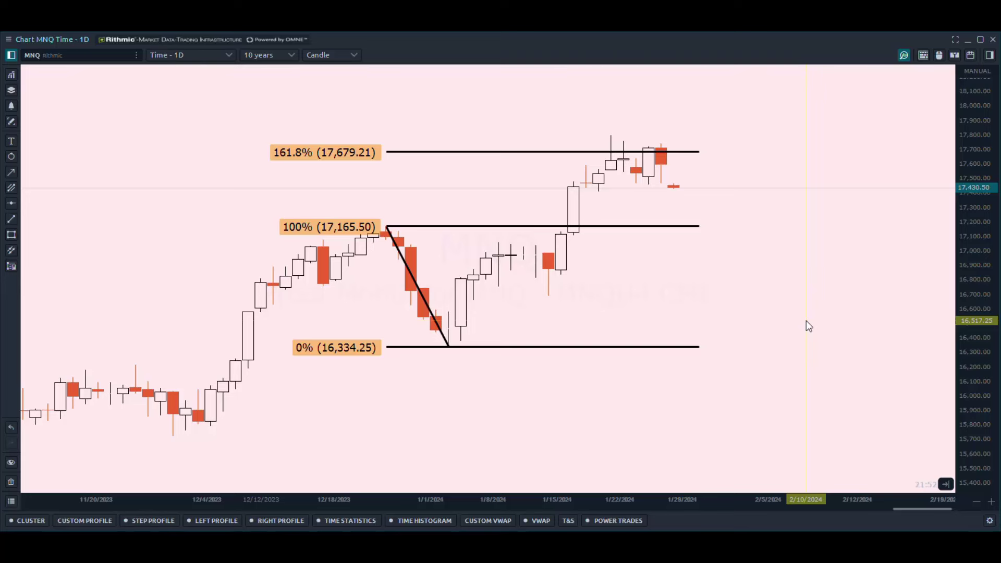
left_click(494, 227)
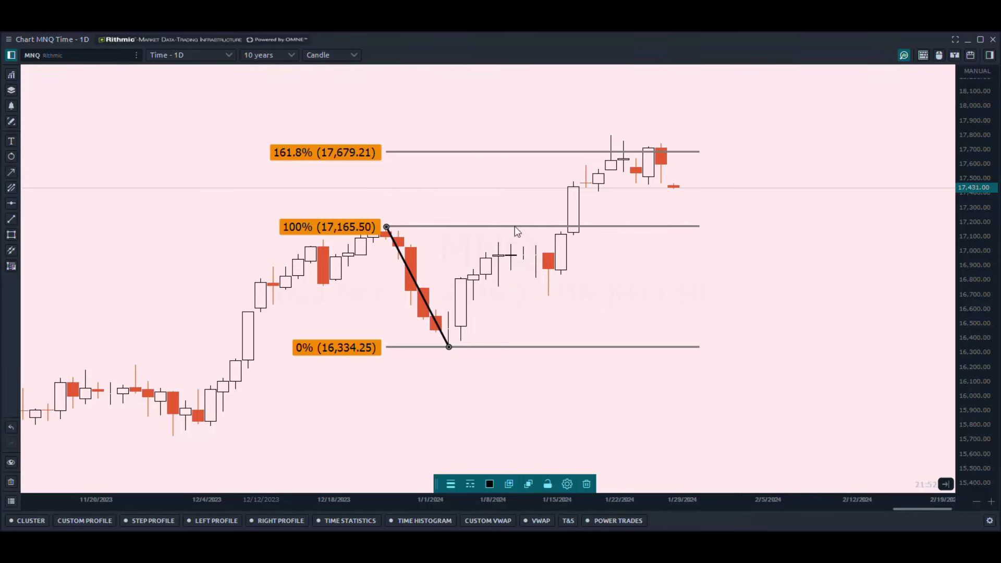
left_click(738, 250)
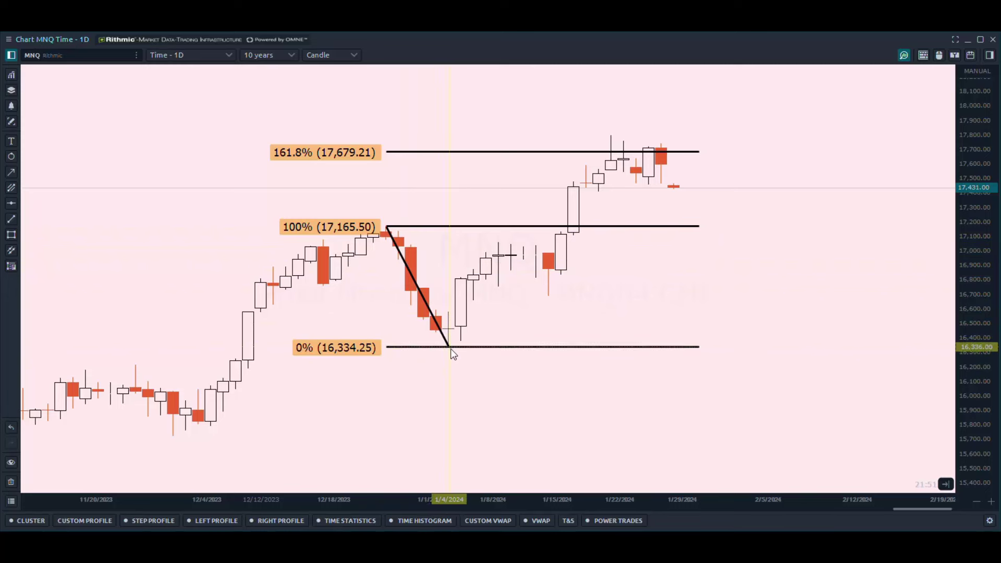
Step: Add a text label reading 0 at the swing high where the Fibonacci trend line starts
left_click(11, 141)
left_click(397, 222)
left_click_drag(397, 220, 418, 221)
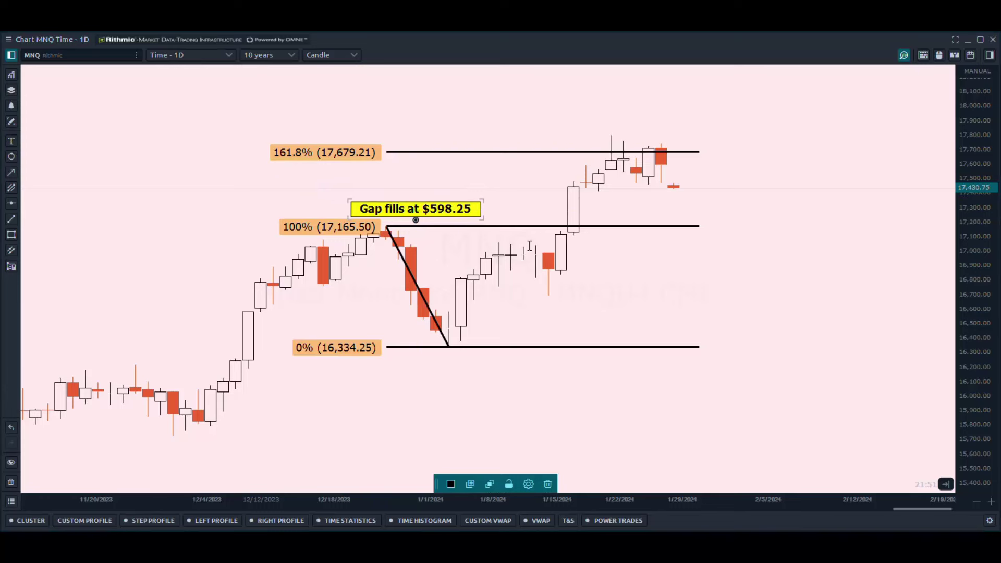
key("ctrl+z")
key("ctrl+z")
left_click_drag(399, 218, 392, 213)
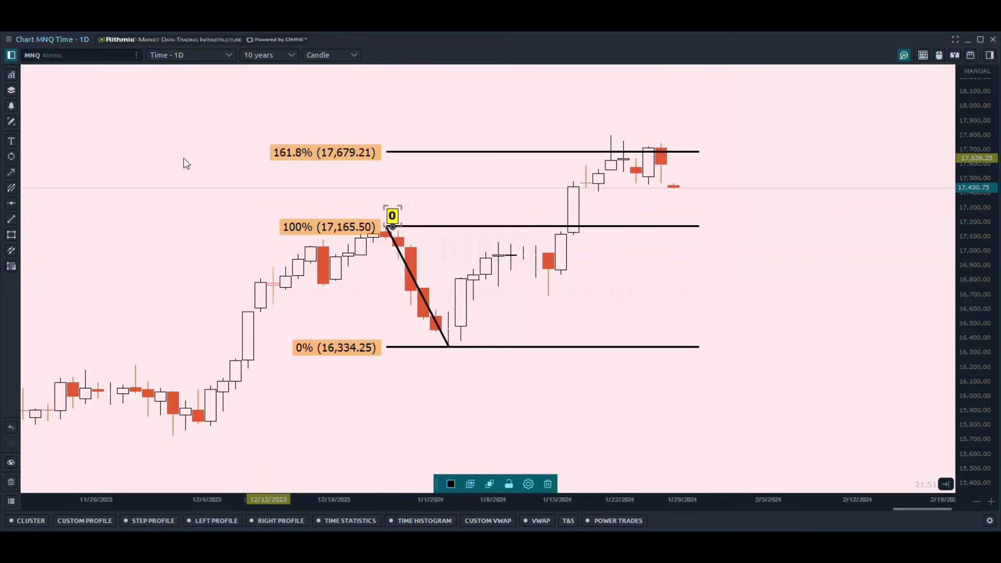
Step: Add a text label reading 1 and position it just below the swing low at the trend line's end
key("ctrl+v")
left_click(459, 360)
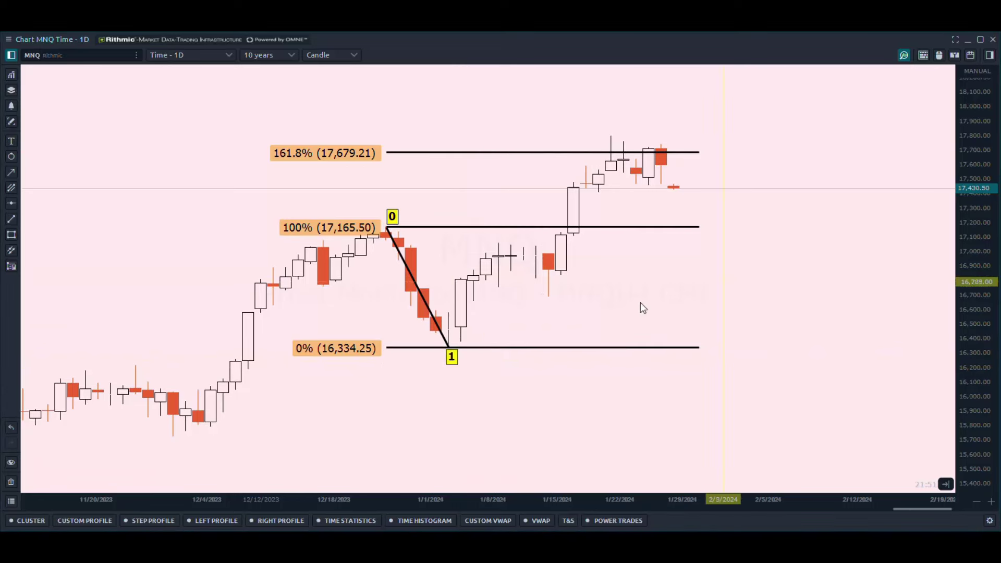
left_click(449, 356)
left_click(537, 322)
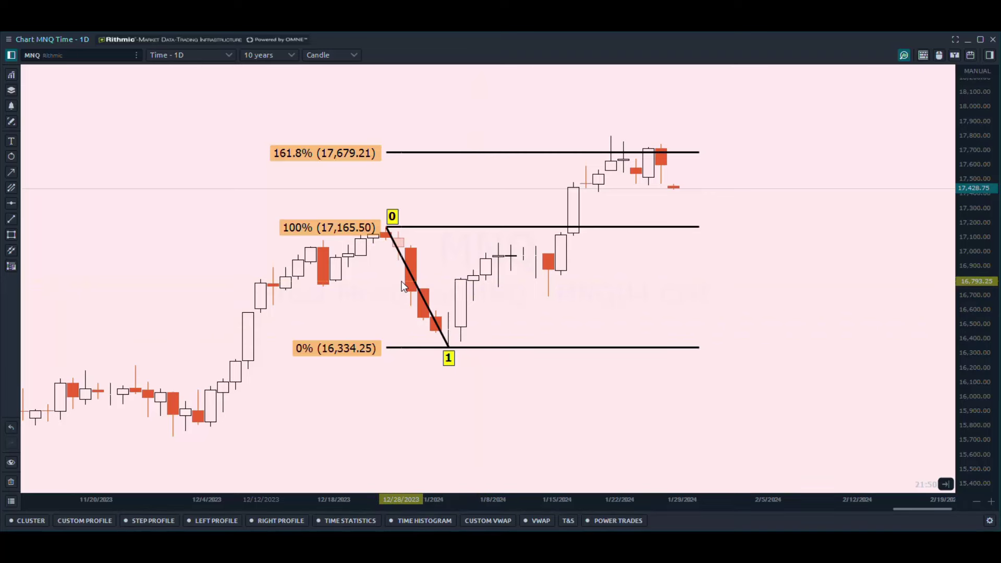
left_click(450, 356)
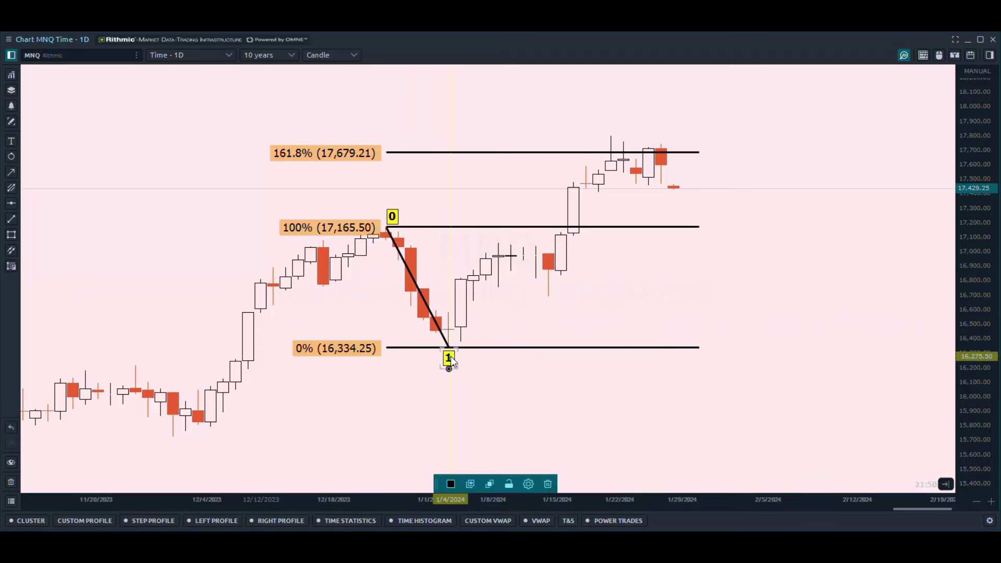
left_click(355, 271)
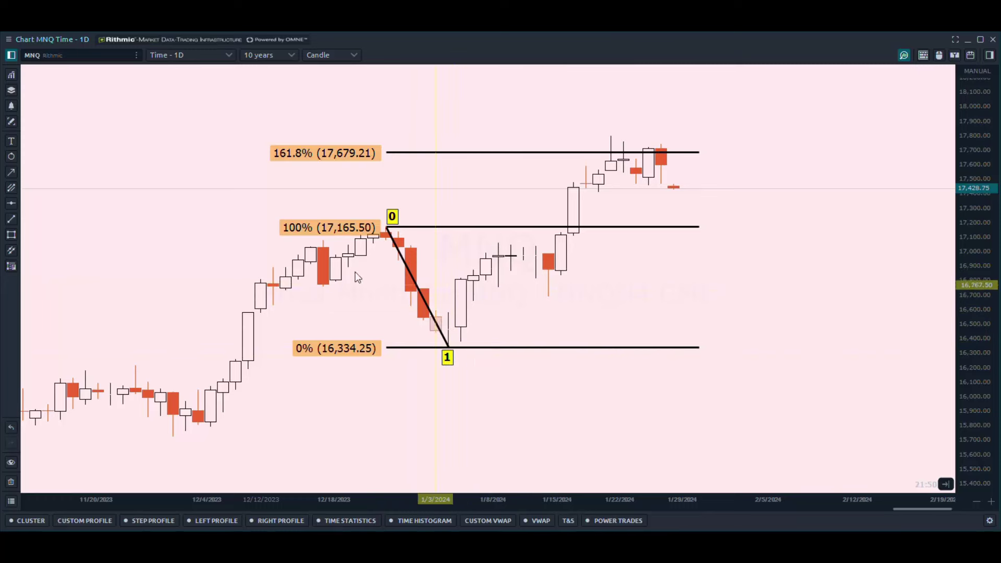
Step: Draw a thin rectangle just below 16,800 from mid-December 2023 to the end of January 2024 as a support zone
left_click(11, 236)
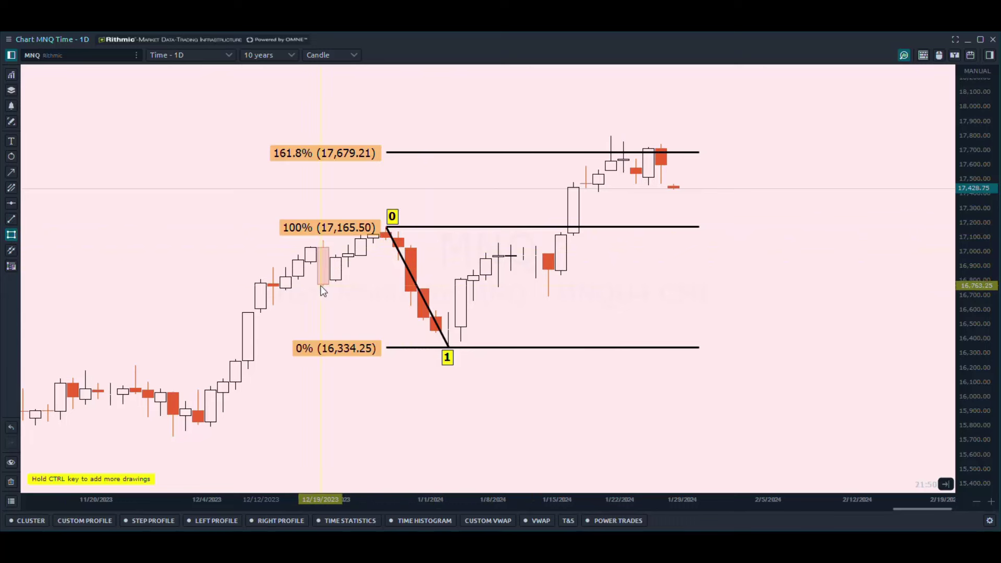
left_click_drag(286, 290, 719, 284)
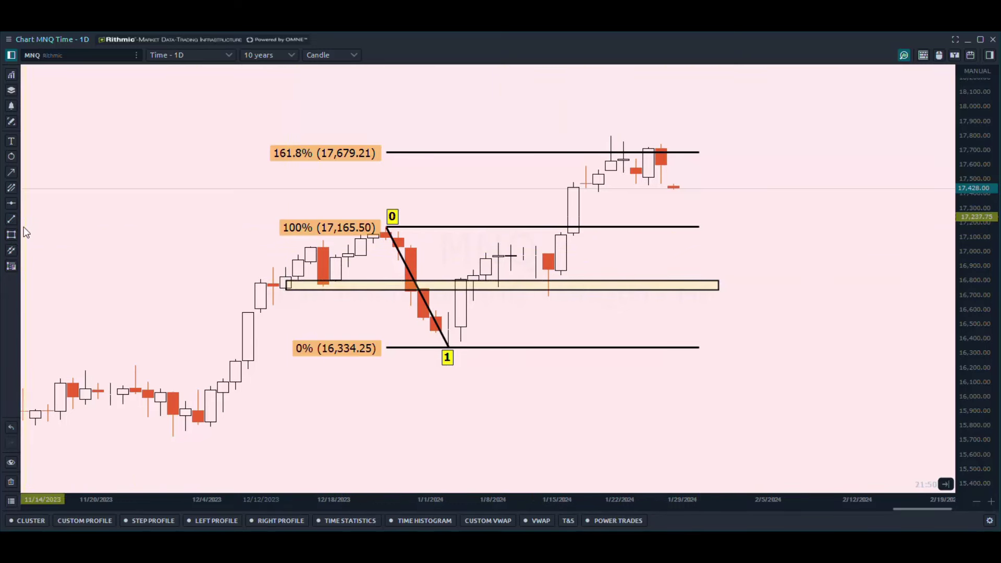
Step: Draw an arrow pointing at the January low on the support zone, and delete both the arrow and the zone rectangle
left_click(11, 172)
mouse_move(585, 323)
left_mouse_down()
mouse_move(562, 295)
mouse_move(451, 324)
mouse_move(513, 274)
mouse_move(543, 303)
mouse_move(581, 304)
mouse_move(371, 309)
mouse_move(287, 299)
mouse_move(602, 320)
mouse_move(590, 312)
left_mouse_up()
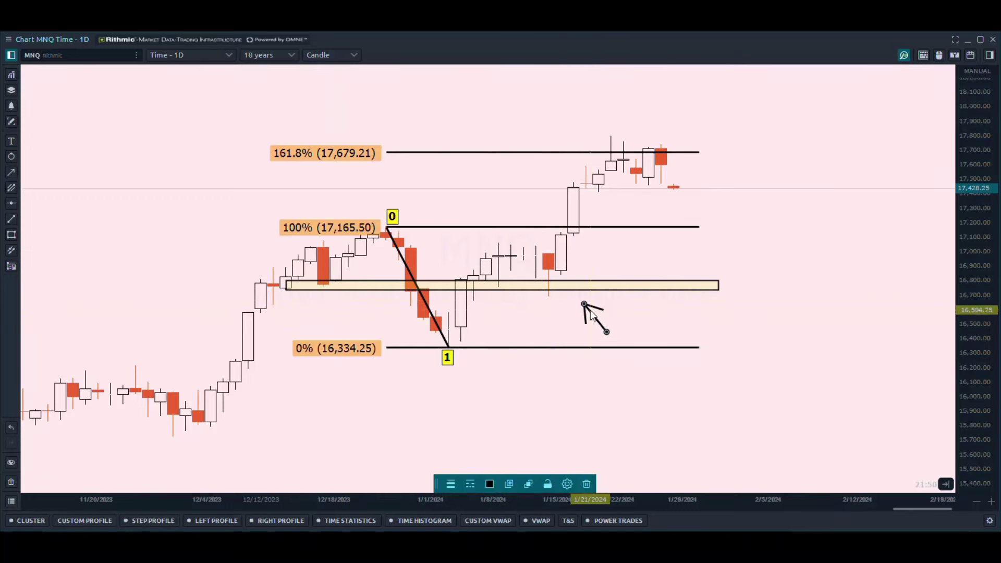
key("Delete")
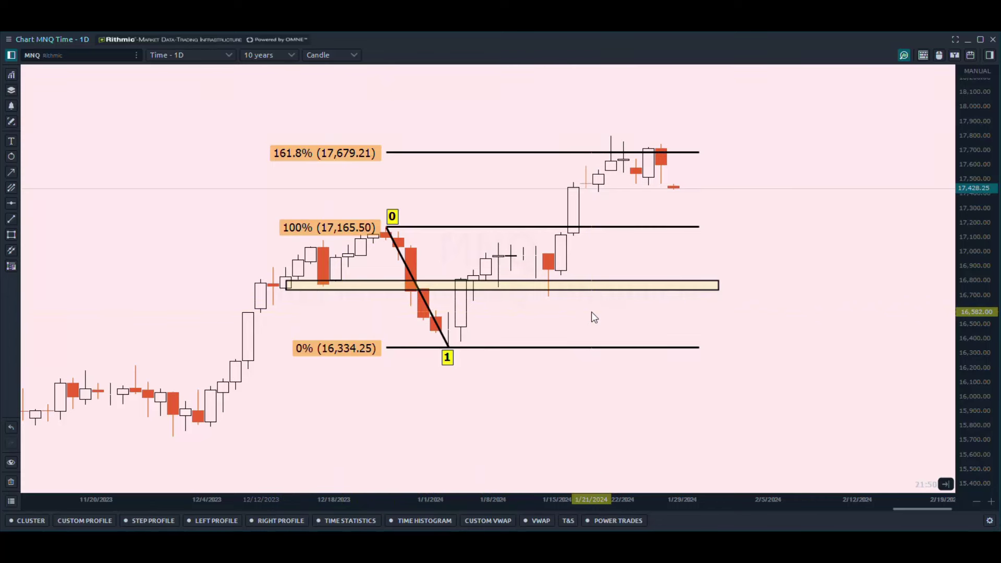
left_click(577, 284)
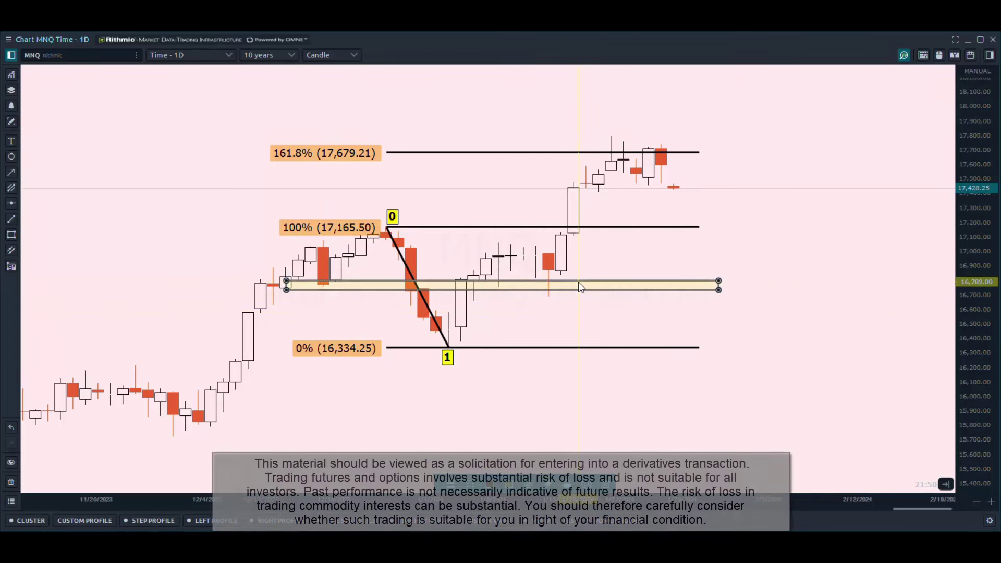
key("Delete")
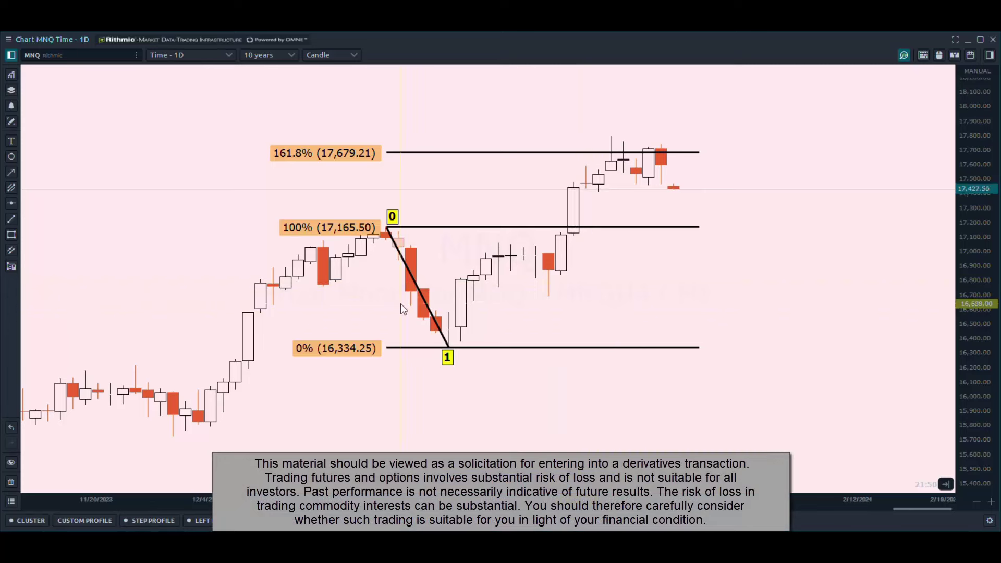
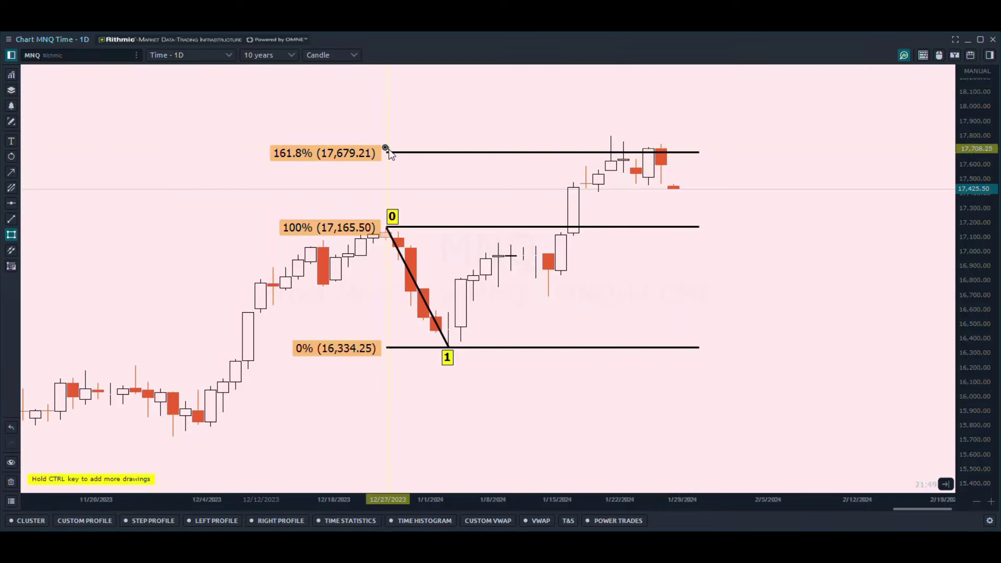
Step: Draw a rectangle around the full length of the 161.8% level line and select it
mouse_move(387, 149)
left_mouse_down()
mouse_move(465, 161)
mouse_move(713, 164)
mouse_move(704, 166)
left_mouse_up()
left_click(713, 165)
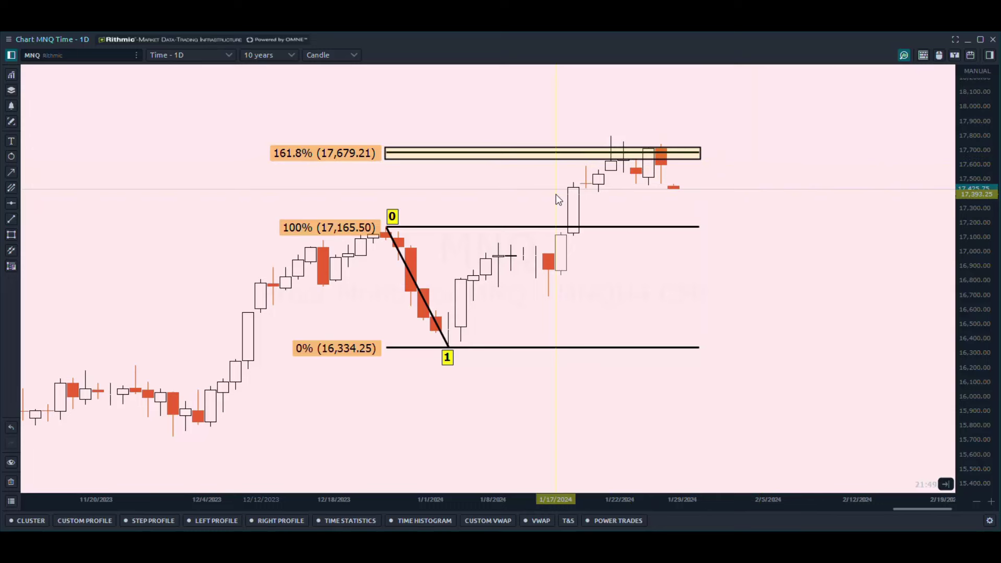
left_click(524, 166)
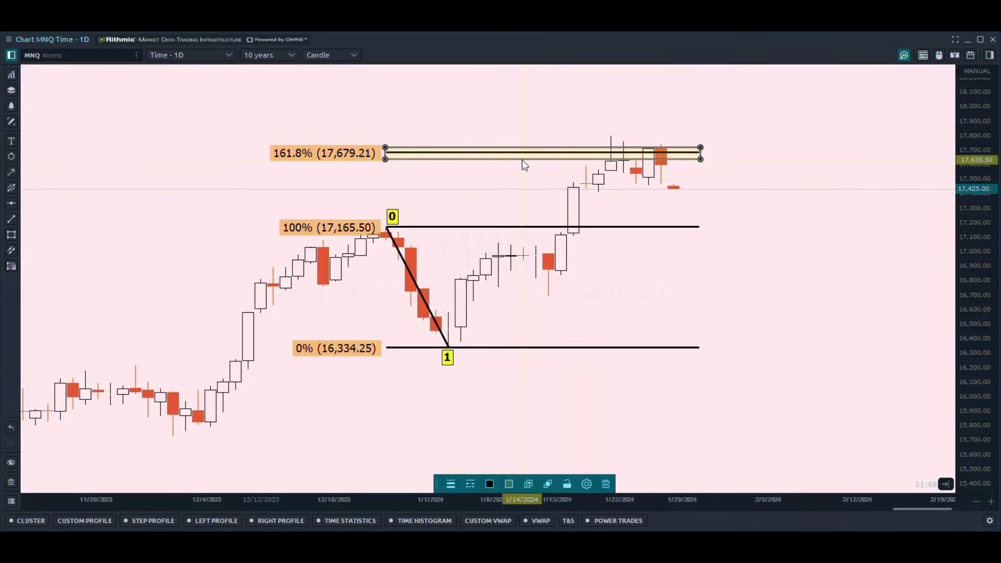
key("Escape")
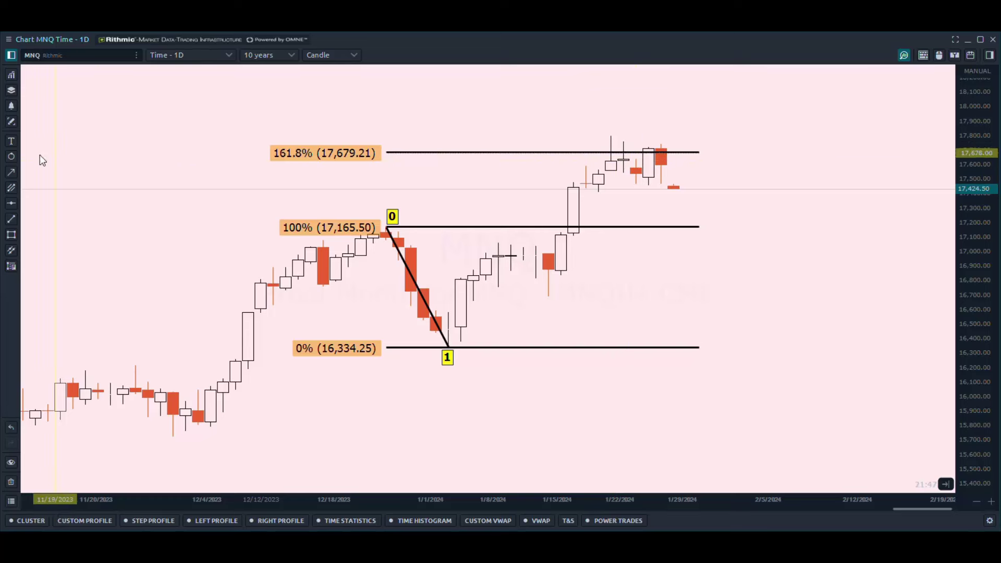
Step: Redraw a rectangle over the 161.8% level from about 17,700 down to 17,630, and delete it
left_click(11, 235)
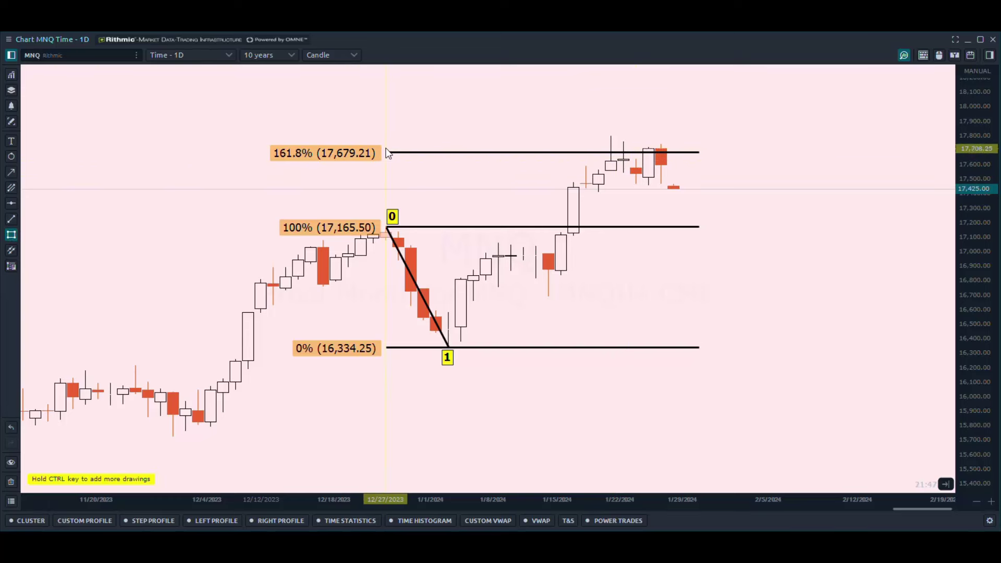
mouse_move(384, 147)
left_mouse_down()
mouse_move(452, 159)
mouse_move(701, 159)
left_mouse_up()
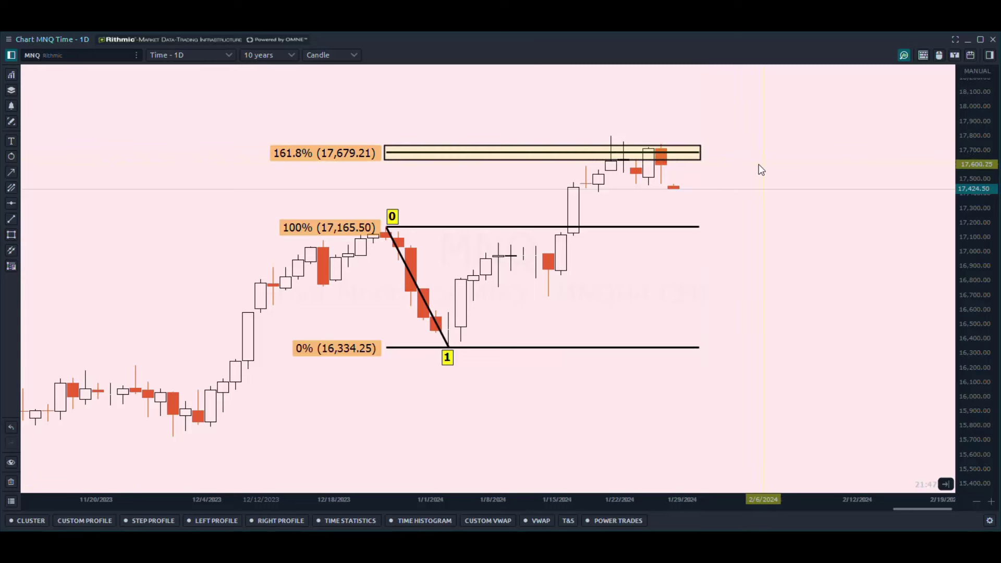
left_click(698, 161)
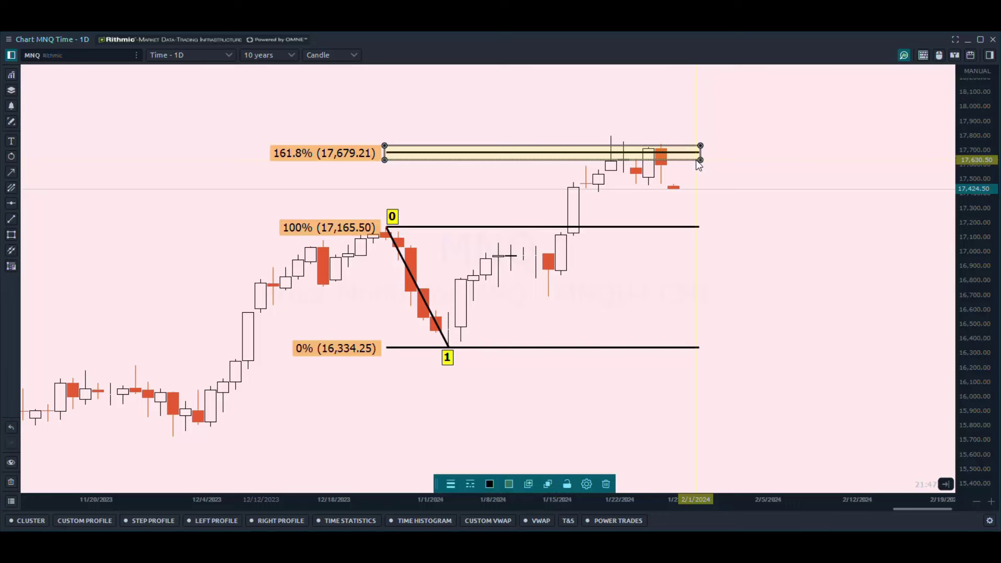
key("Delete")
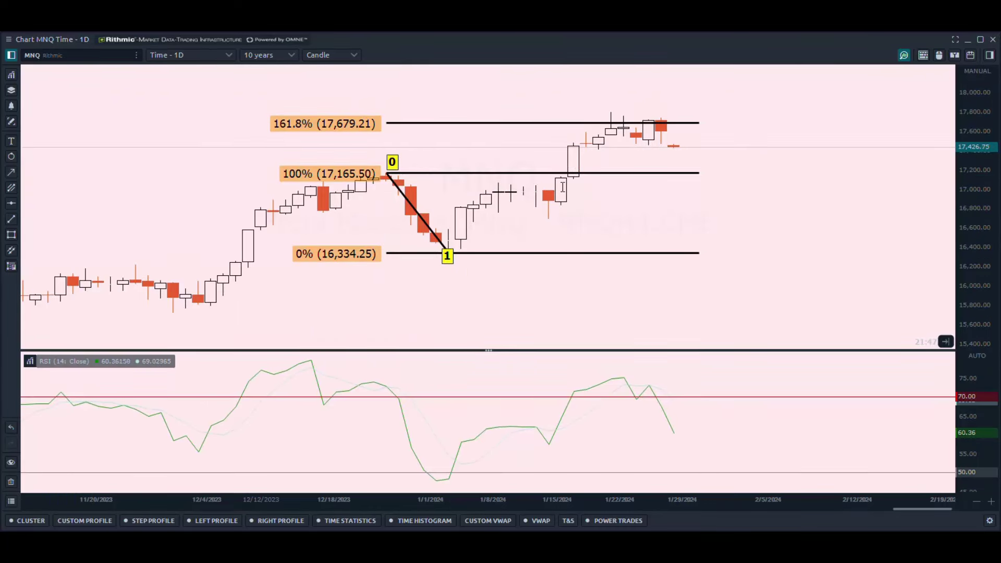
Step: Draw an arrow pointing down at the red candle on the 161.8% level around 1/28/2024
scroll(715, 256, "down", 1)
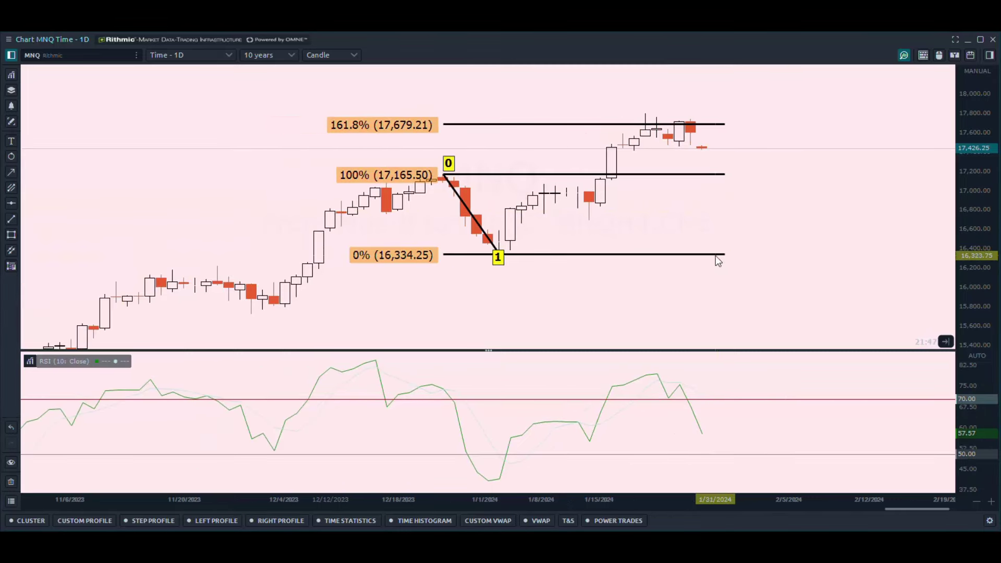
left_click_drag(822, 237, 733, 242)
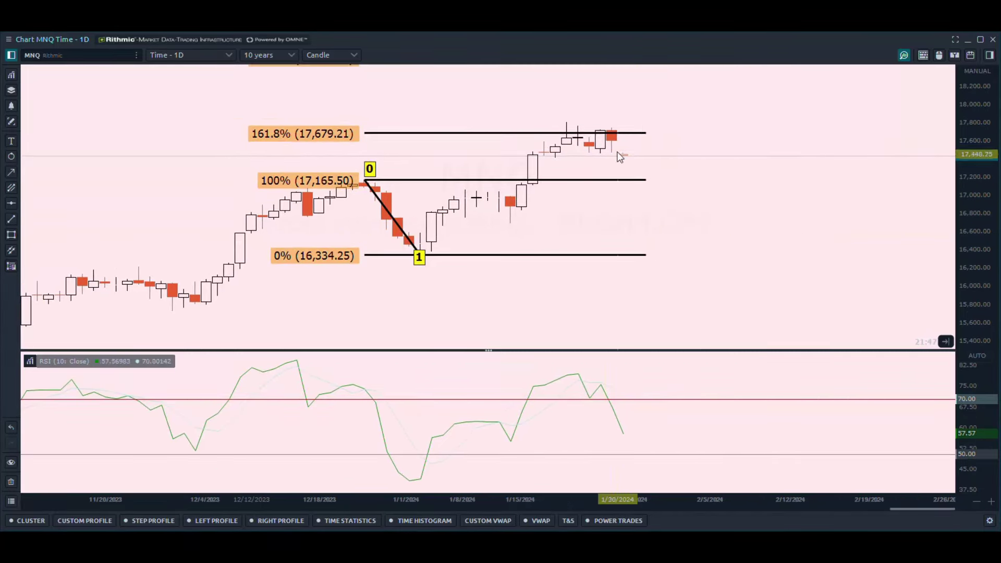
left_click(11, 172)
left_click_drag(644, 84, 606, 125)
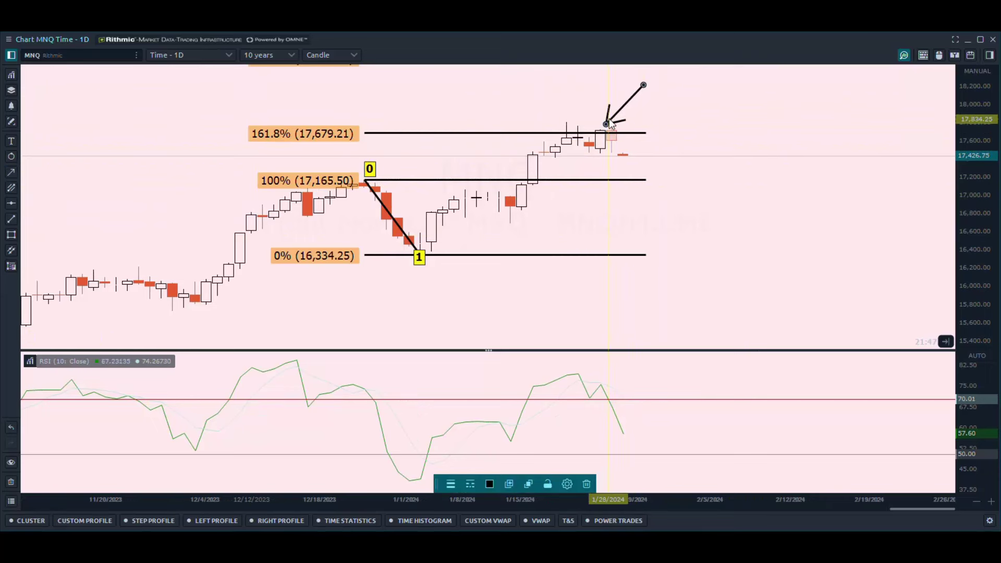
Step: Draw a descending trend line across the RSI peaks of mid-December 2023 and late January 2024
left_click(702, 112)
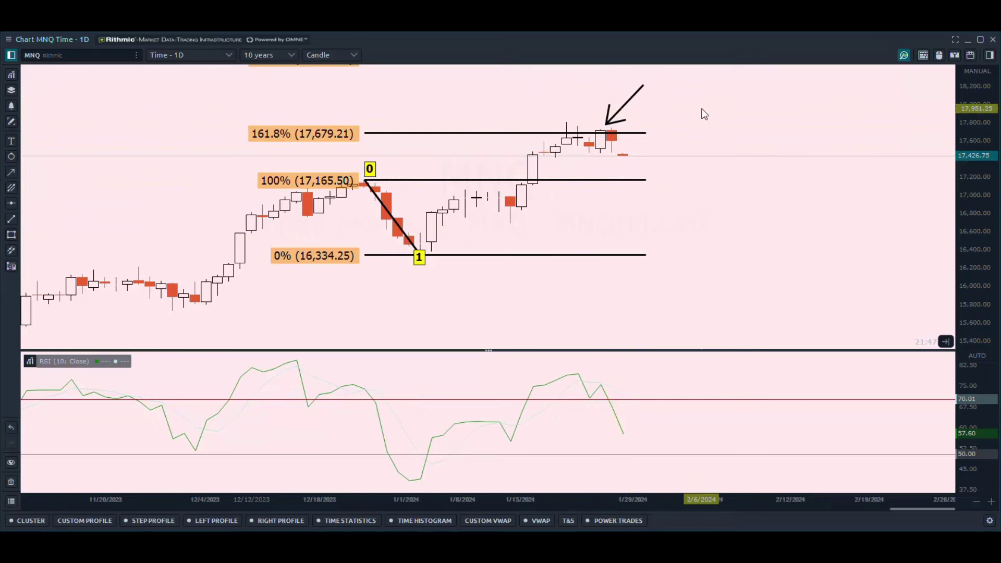
left_click(12, 219)
mouse_move(266, 358)
left_mouse_down()
mouse_move(381, 374)
mouse_move(635, 375)
left_mouse_up()
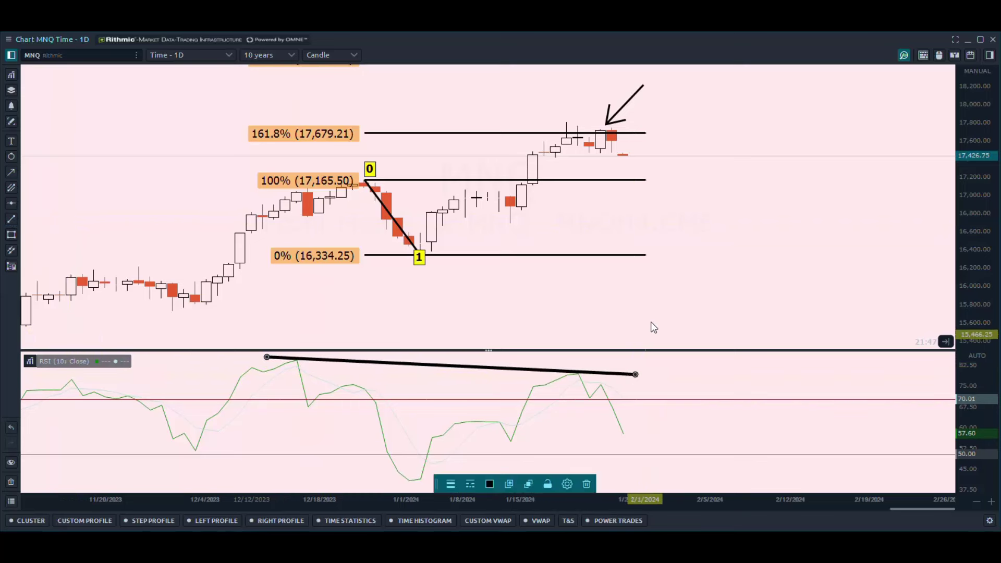
left_click(650, 323)
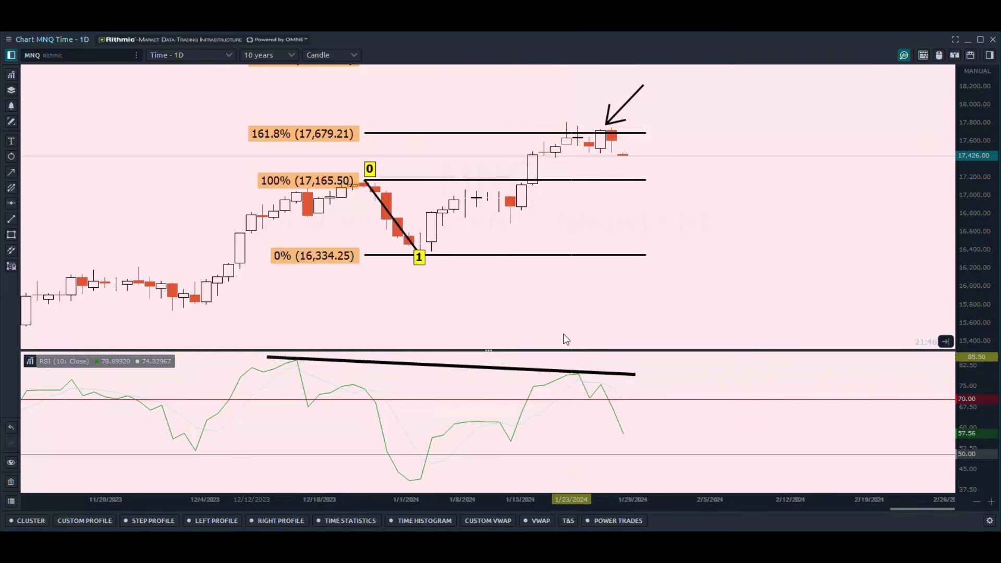
Step: Draw a rising trend line across the price highs from mid-December at about 17,000 to late January at about 17,800
left_click(12, 220)
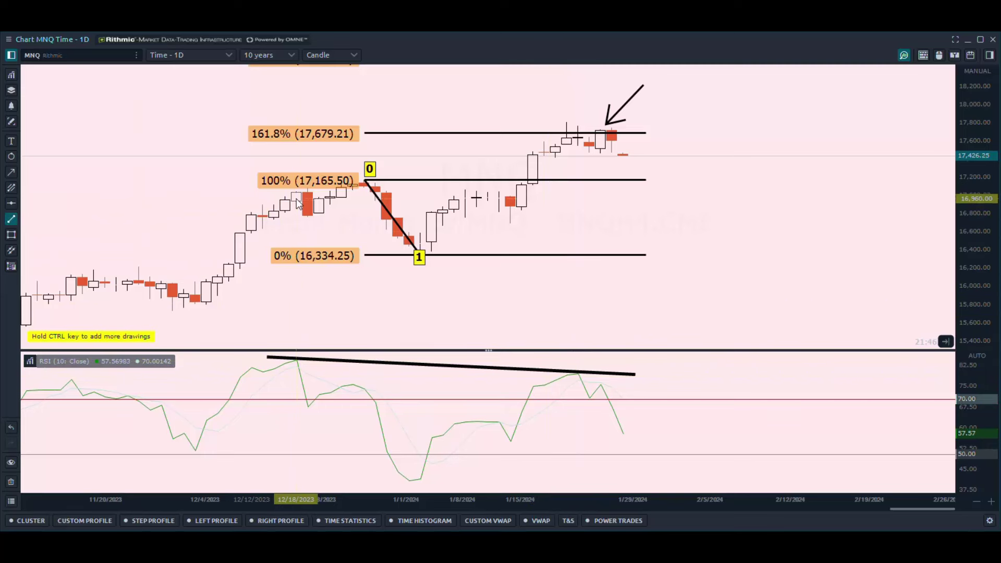
mouse_move(286, 197)
left_mouse_down()
mouse_move(638, 120)
mouse_move(625, 115)
mouse_move(608, 129)
mouse_move(631, 122)
left_mouse_up()
left_click(690, 120)
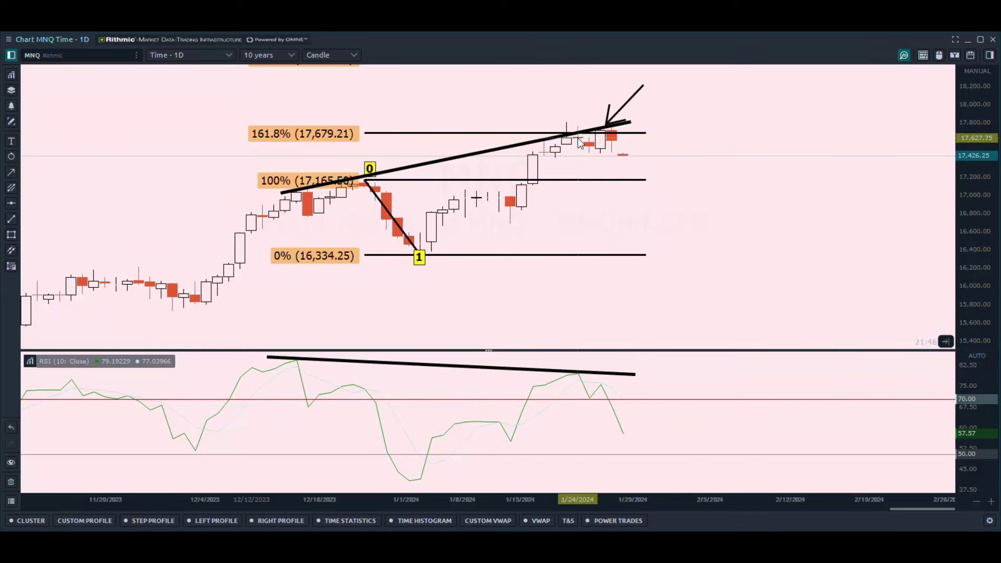
Step: Delete the trend line across the price highs and the one across the RSI peaks
left_click(450, 159)
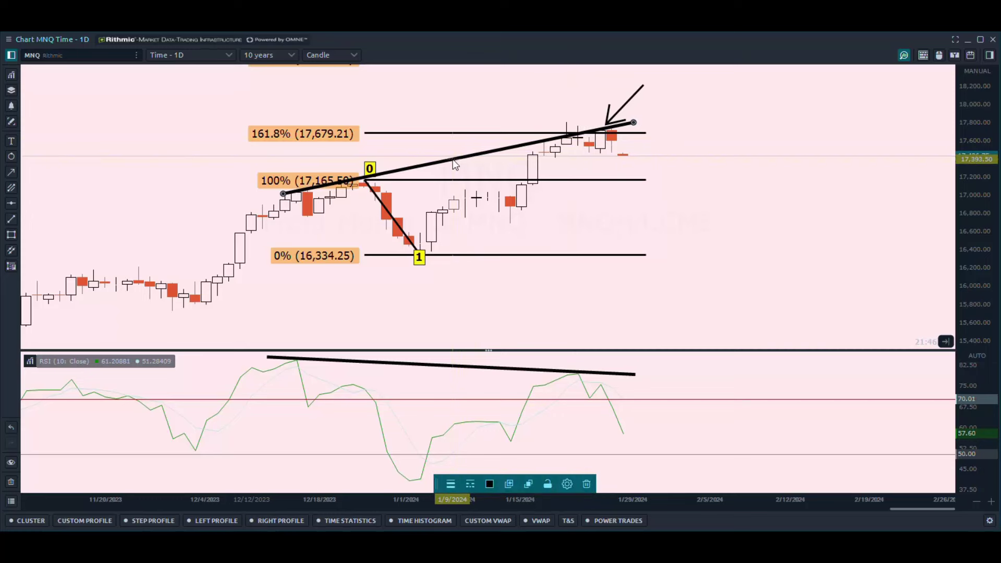
key("Delete")
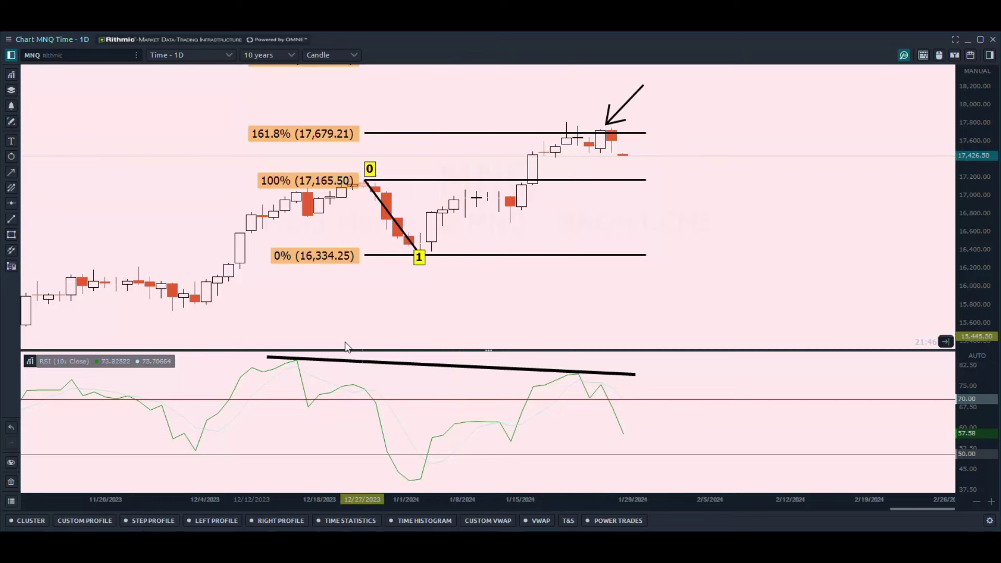
left_click(591, 374)
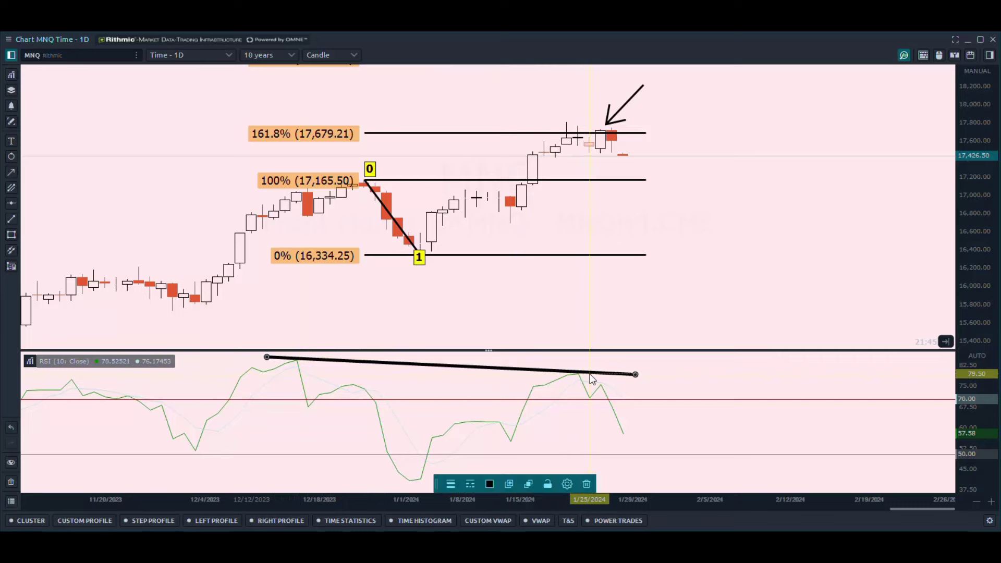
key("Delete")
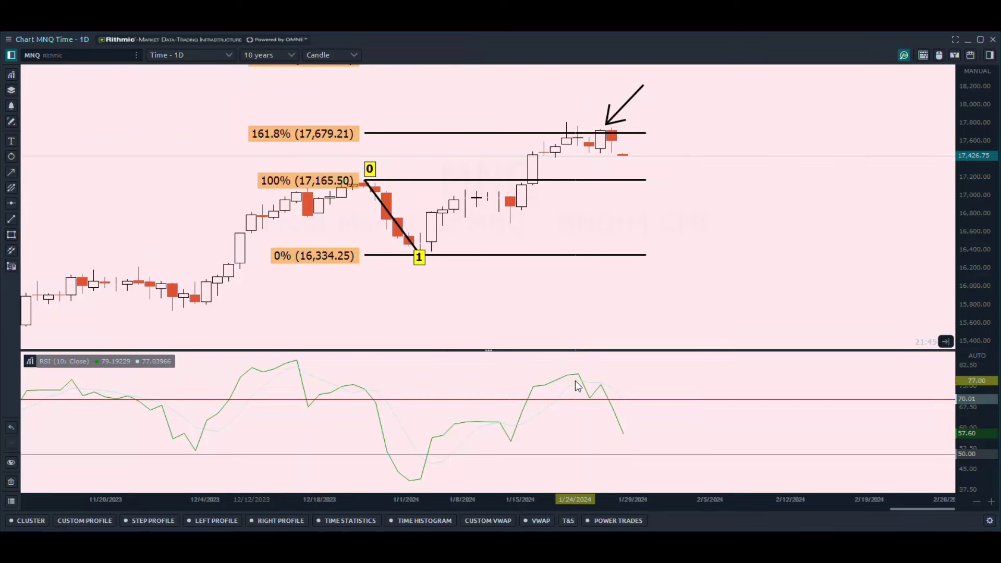
Step: Examine the 261.8% extension level above the recent highs, and return to the 0% to 161.8% range
left_click_drag(980, 256, 978, 226)
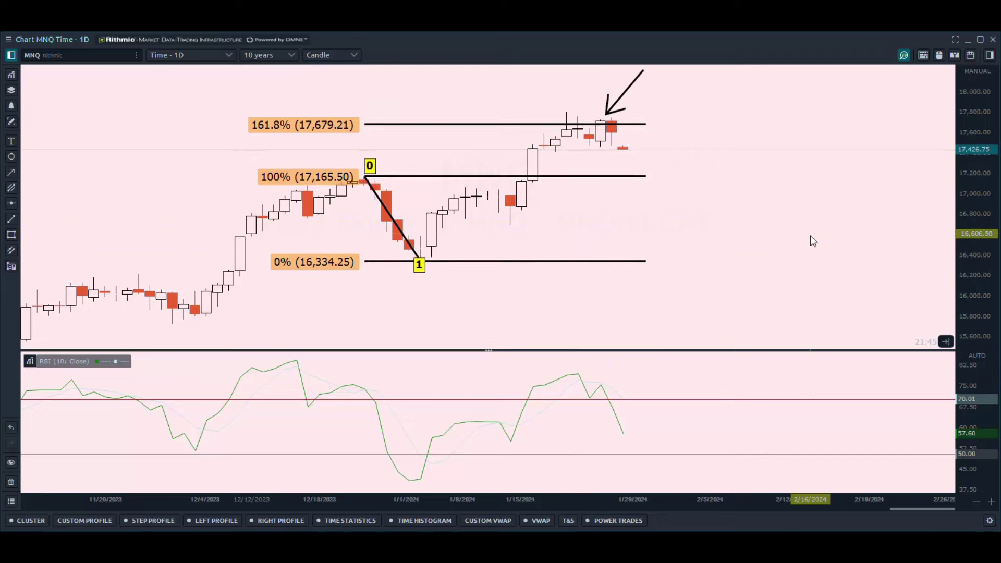
left_click_drag(810, 236, 809, 243)
scroll(809, 243, "up", 1)
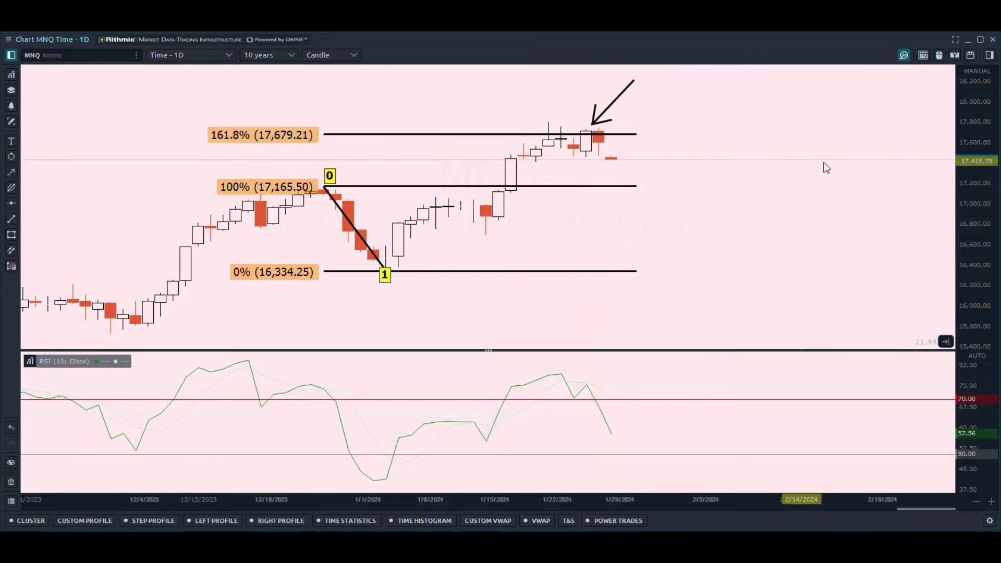
left_click_drag(976, 127, 537, 224)
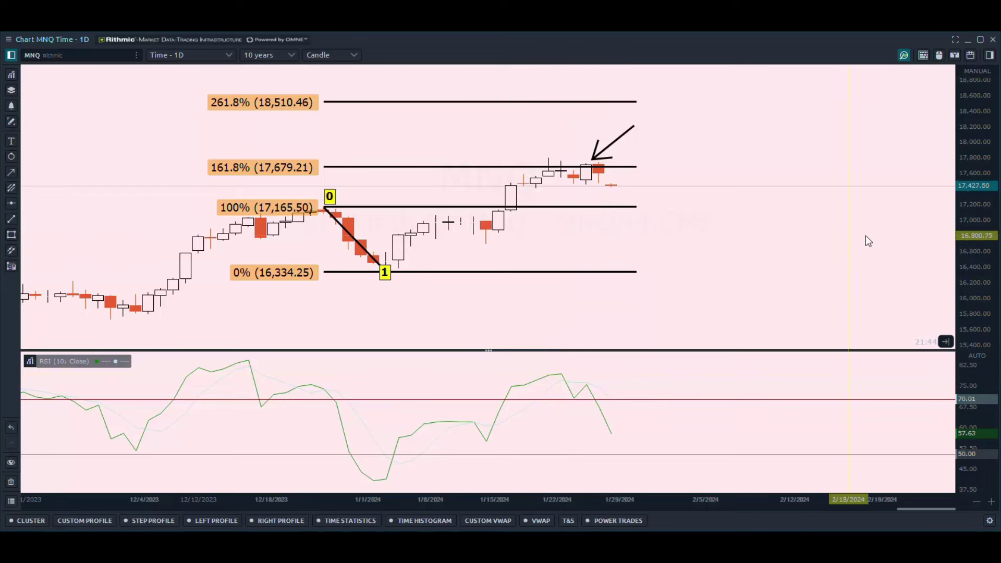
left_click_drag(976, 272, 965, 211)
left_click_drag(825, 253, 826, 230)
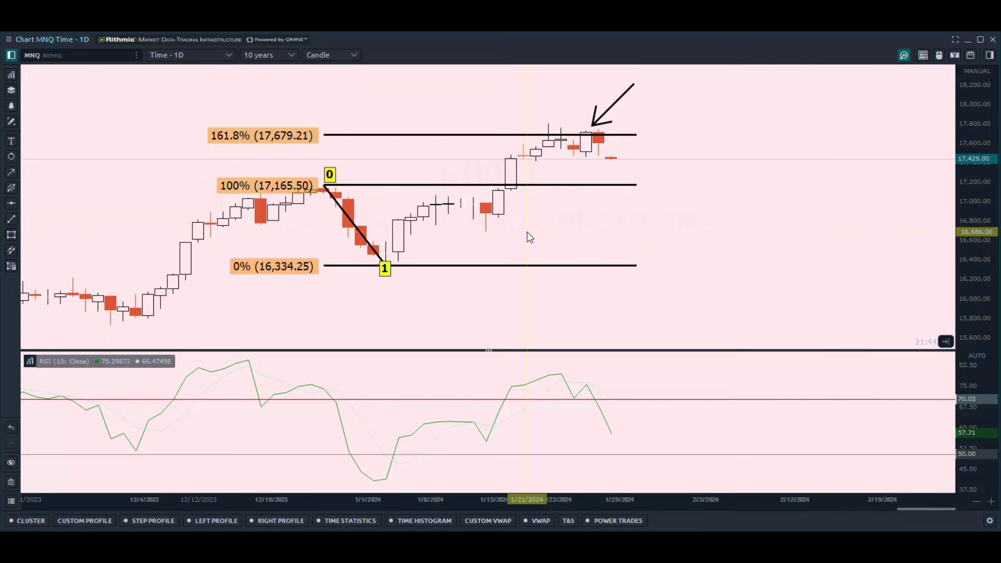
Step: Shift the "1" swing label slightly below the January low, and nudge the arrow at the 161.8% level slightly left and down
left_click(387, 280)
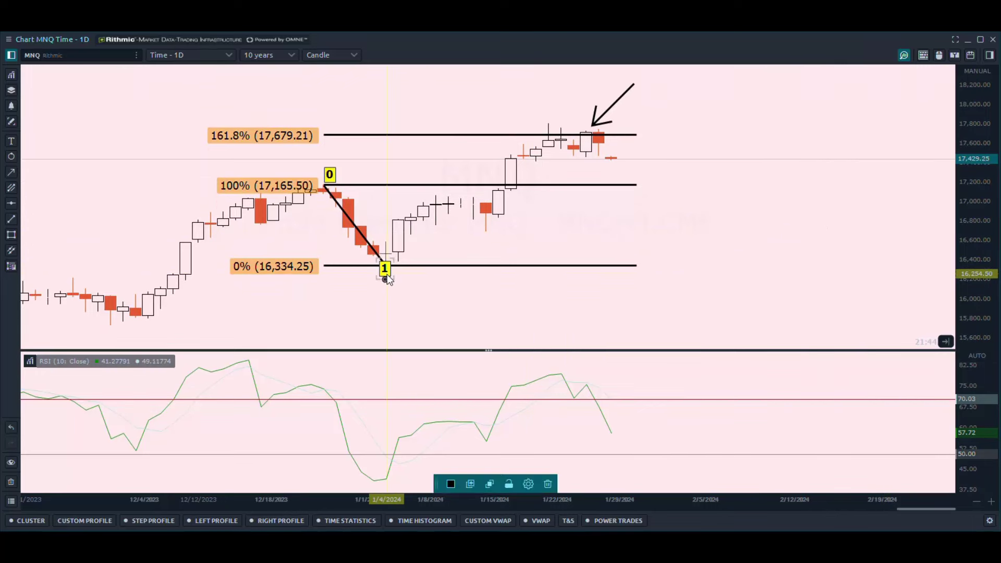
left_click(418, 281)
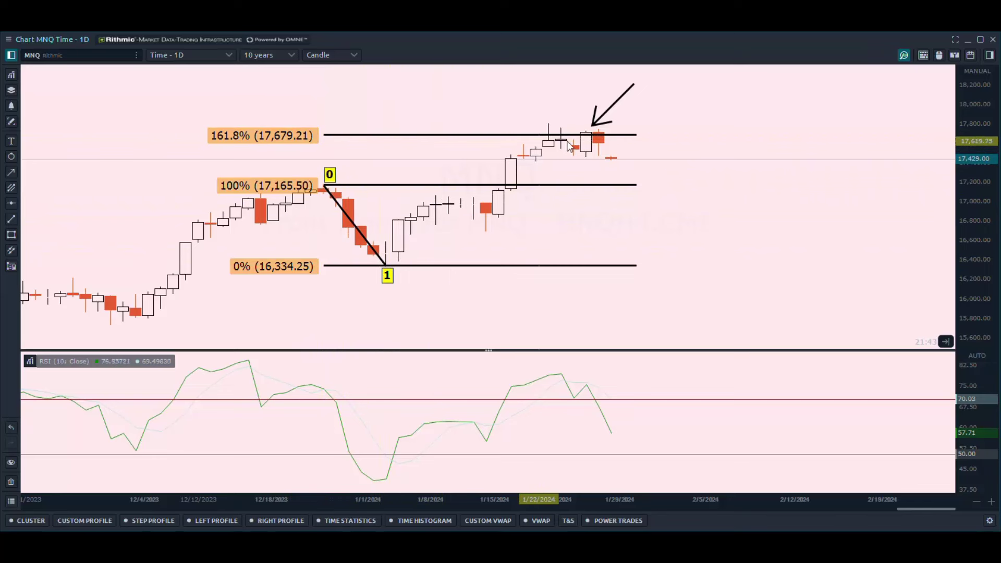
left_click_drag(605, 119, 600, 120)
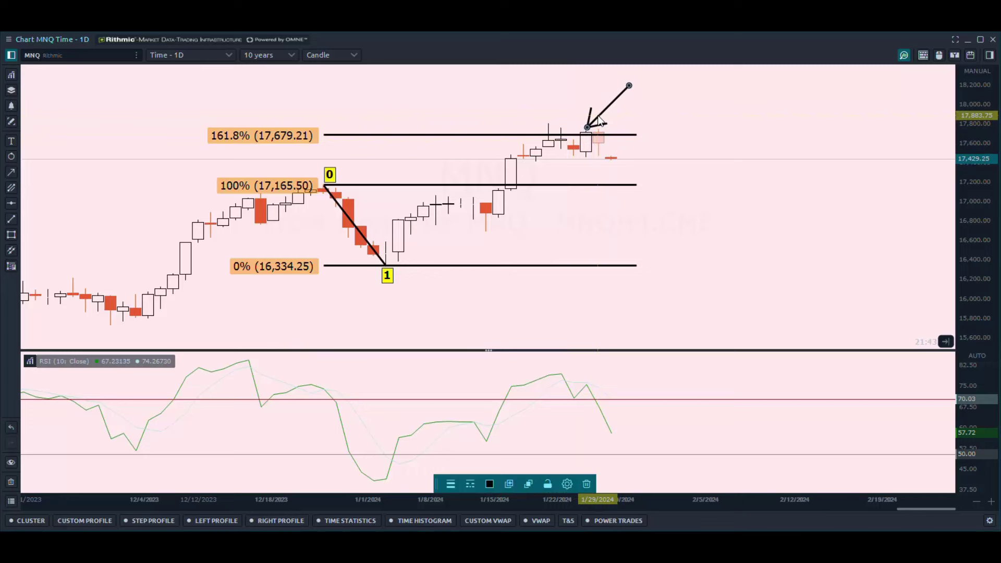